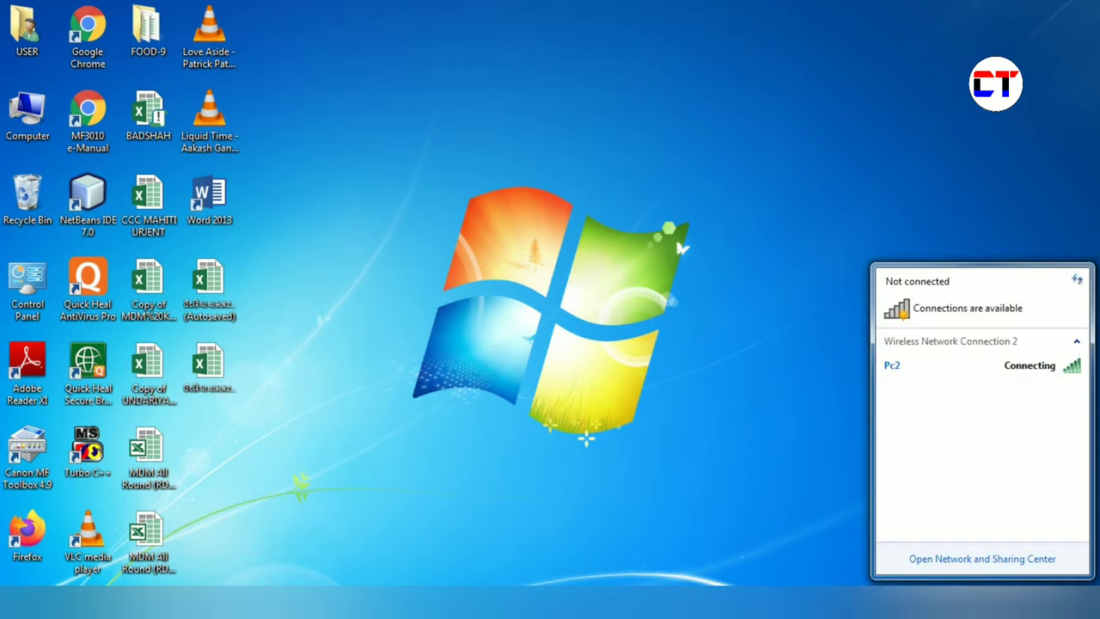
# Connect the computer to the Pc2 wireless network.
pyautogui.click(945, 365)
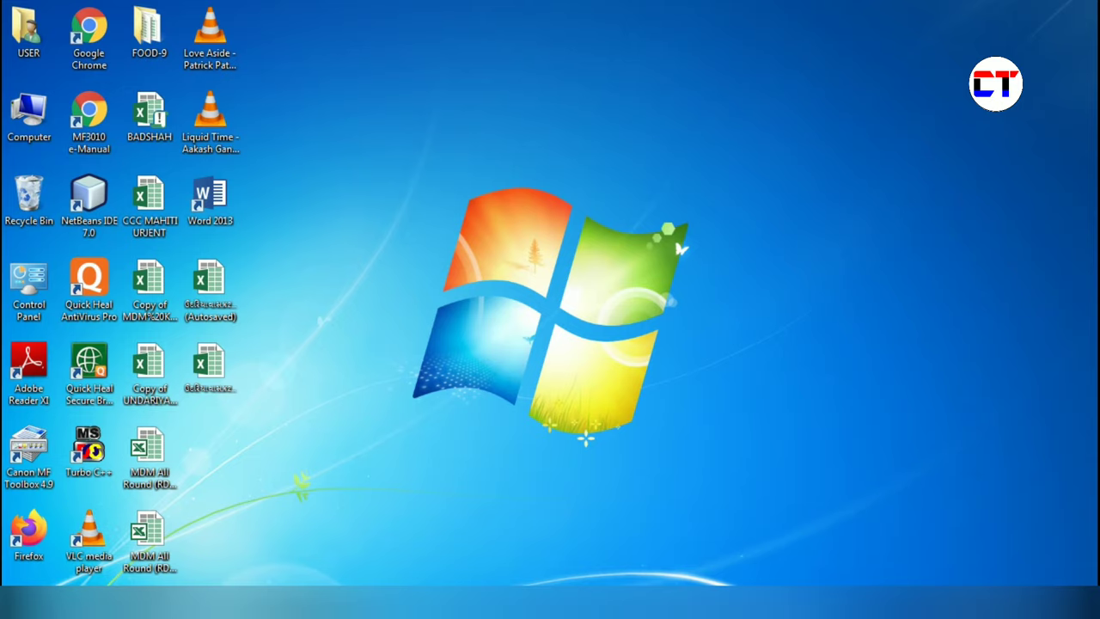
# Open Windows Update in Control Panel and check for updates.
pyautogui.press('super')
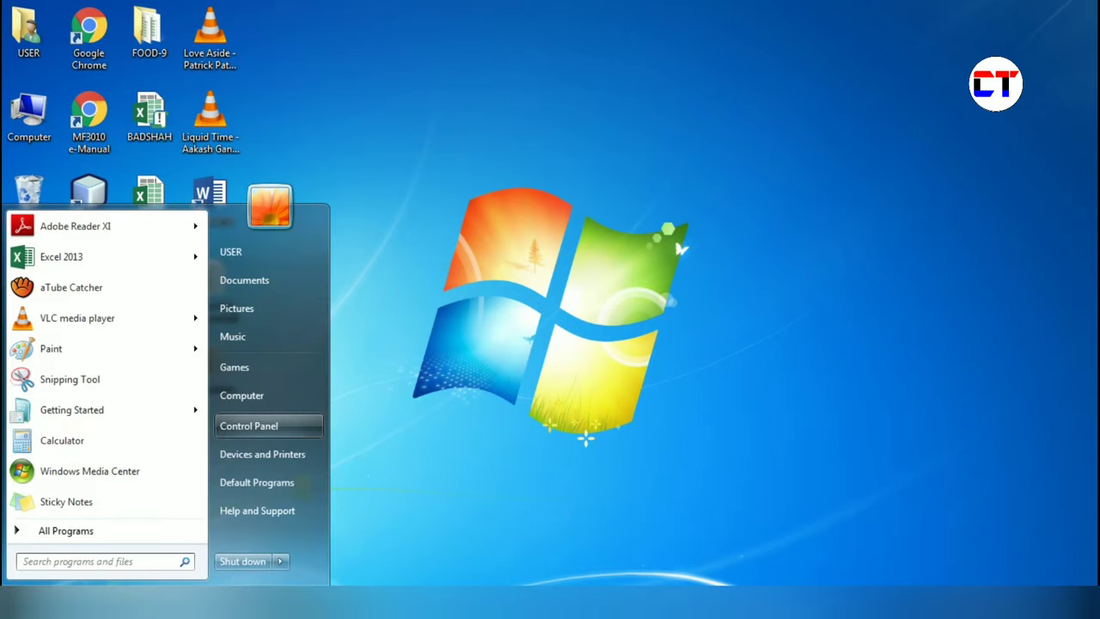
pyautogui.click(248, 425)
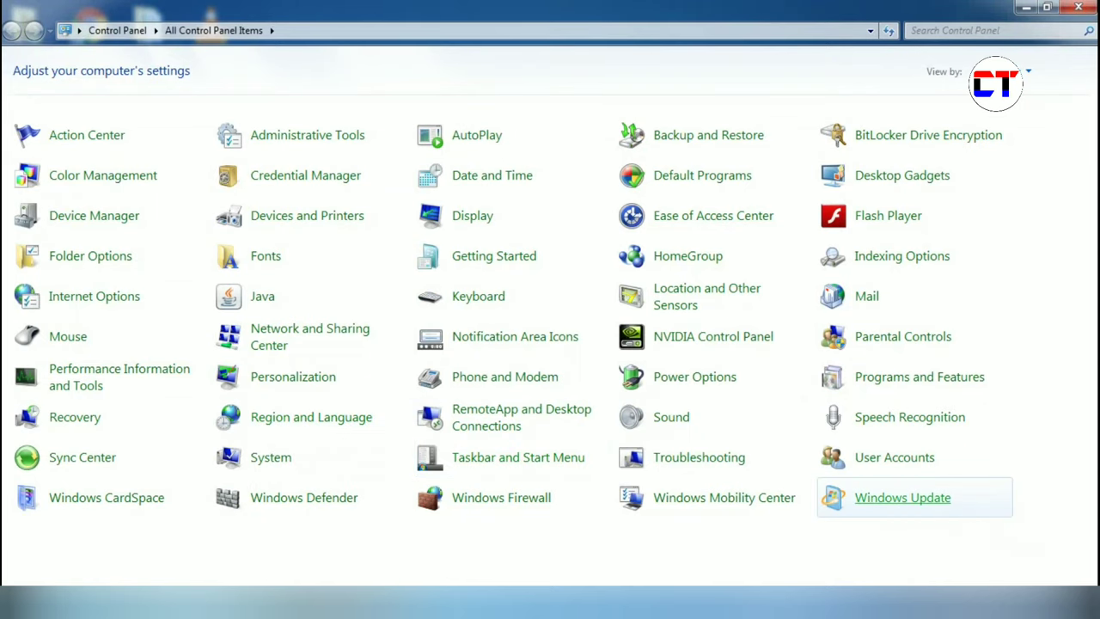
pyautogui.click(903, 497)
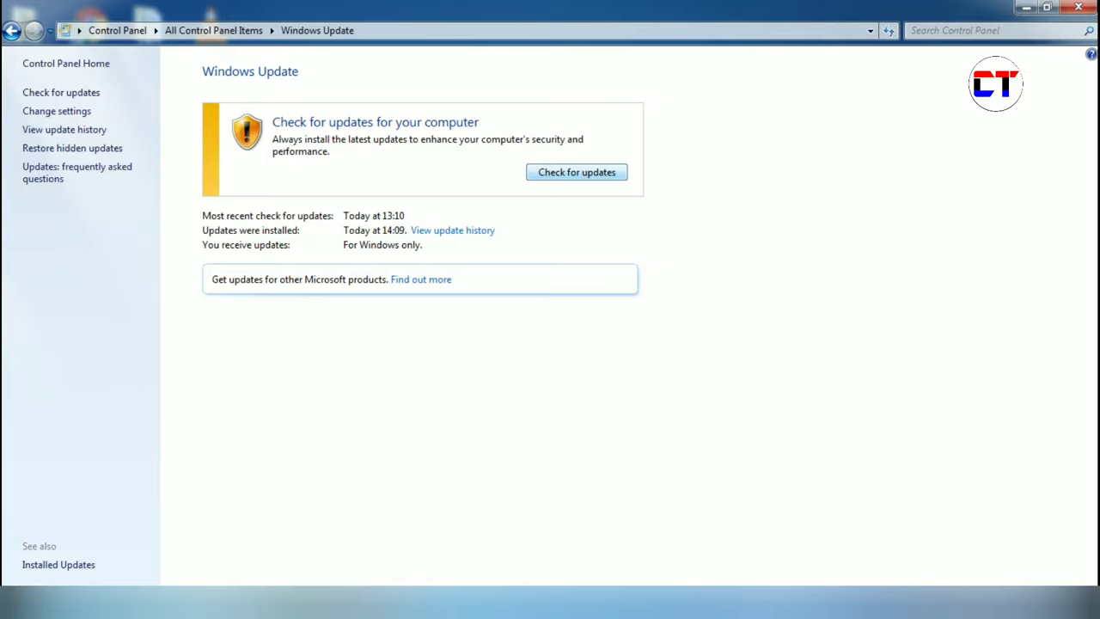
pyautogui.press('Return')
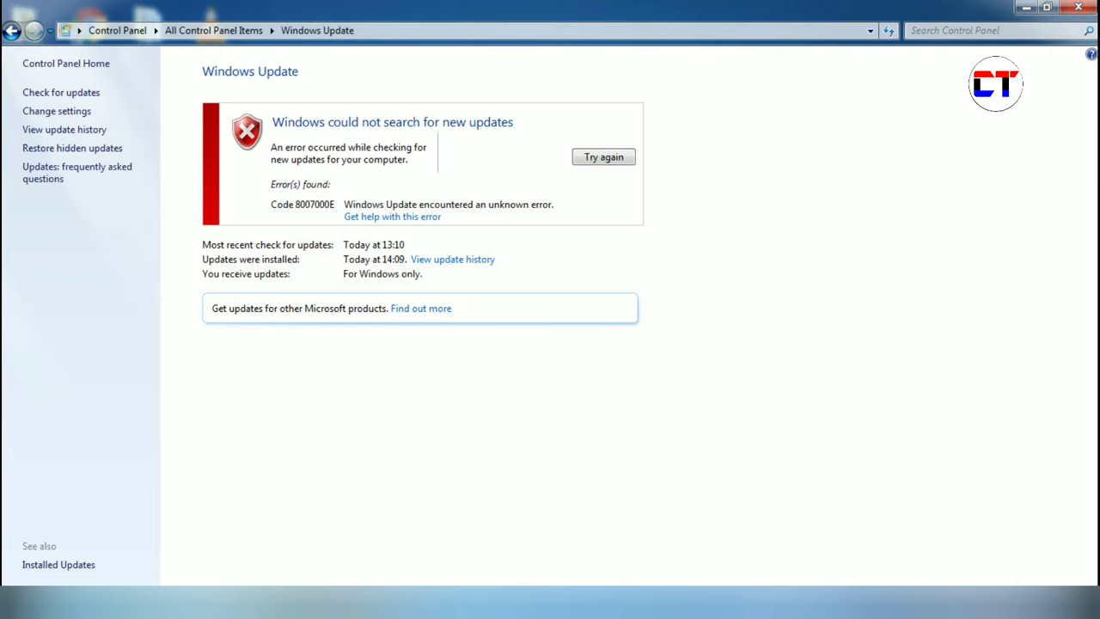
# Run the Windows Update troubleshooter from the System and Security troubleshooting category and open its additional options.
pyautogui.click(12, 31)
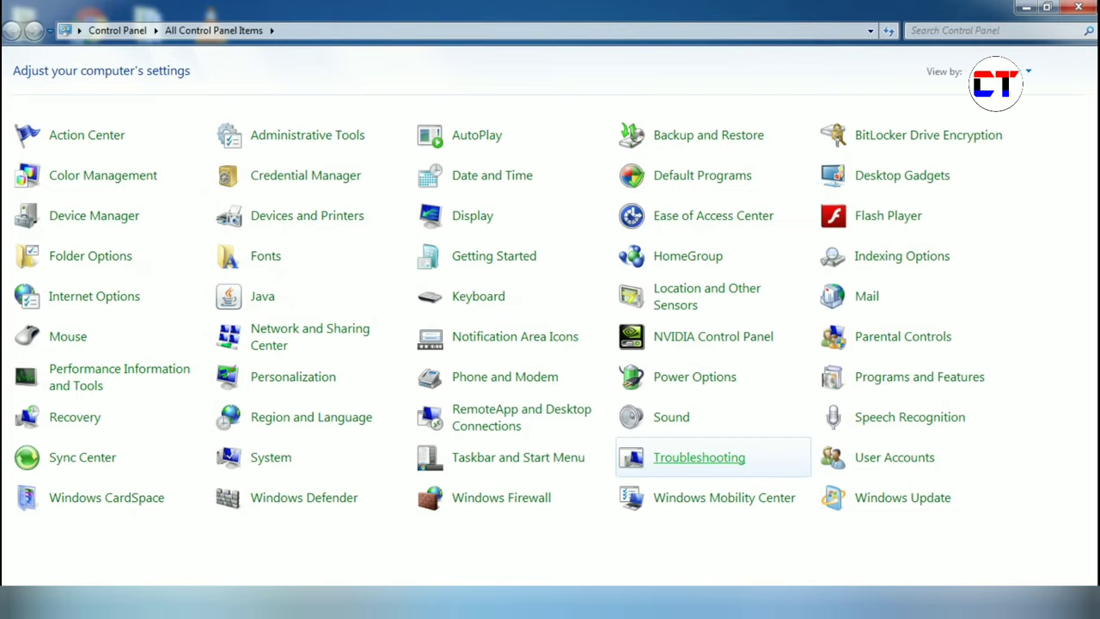
pyautogui.click(699, 457)
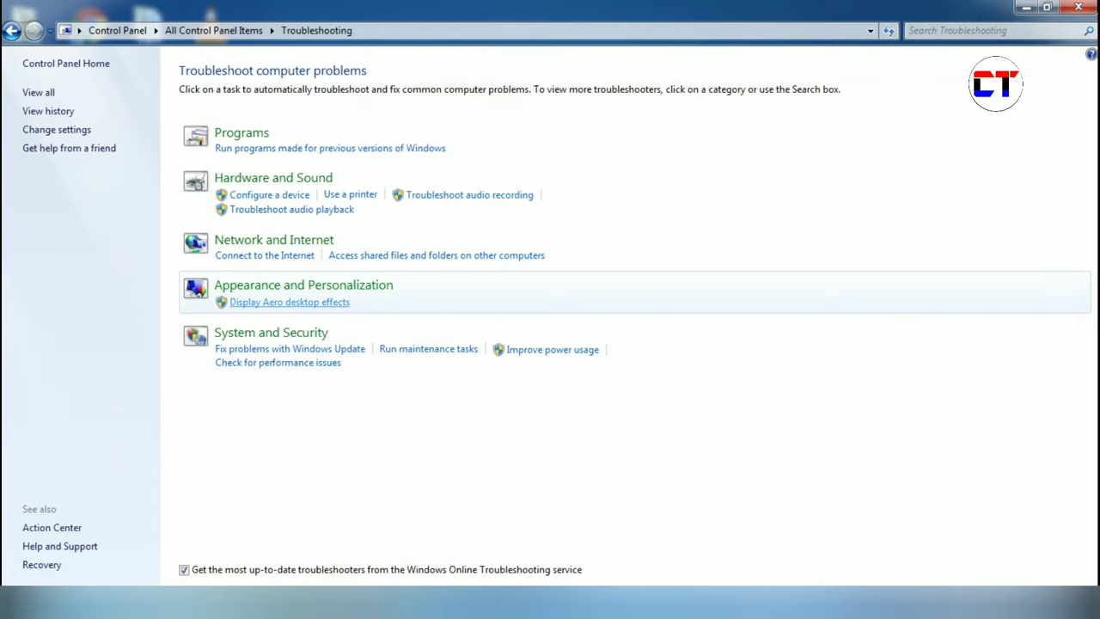
pyautogui.click(283, 334)
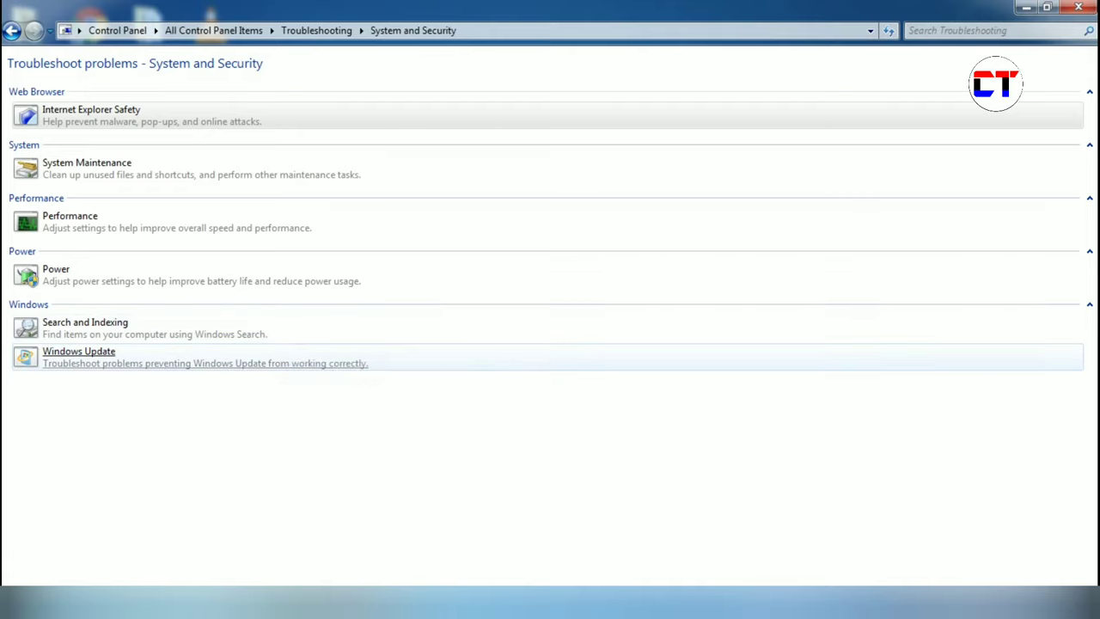
pyautogui.click(207, 357)
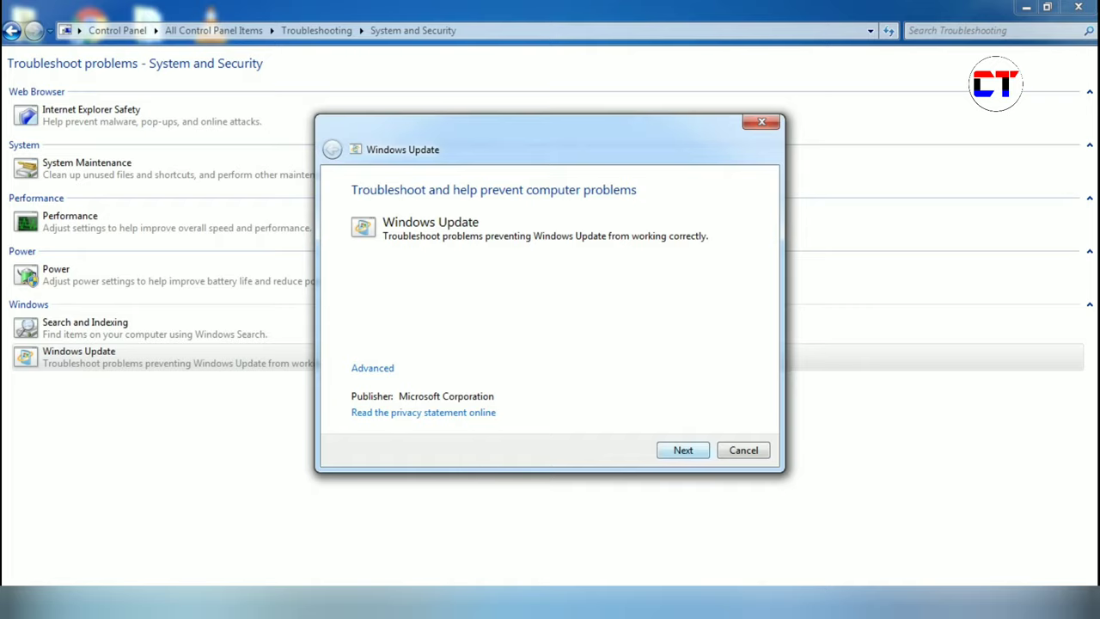
pyautogui.press('Return')
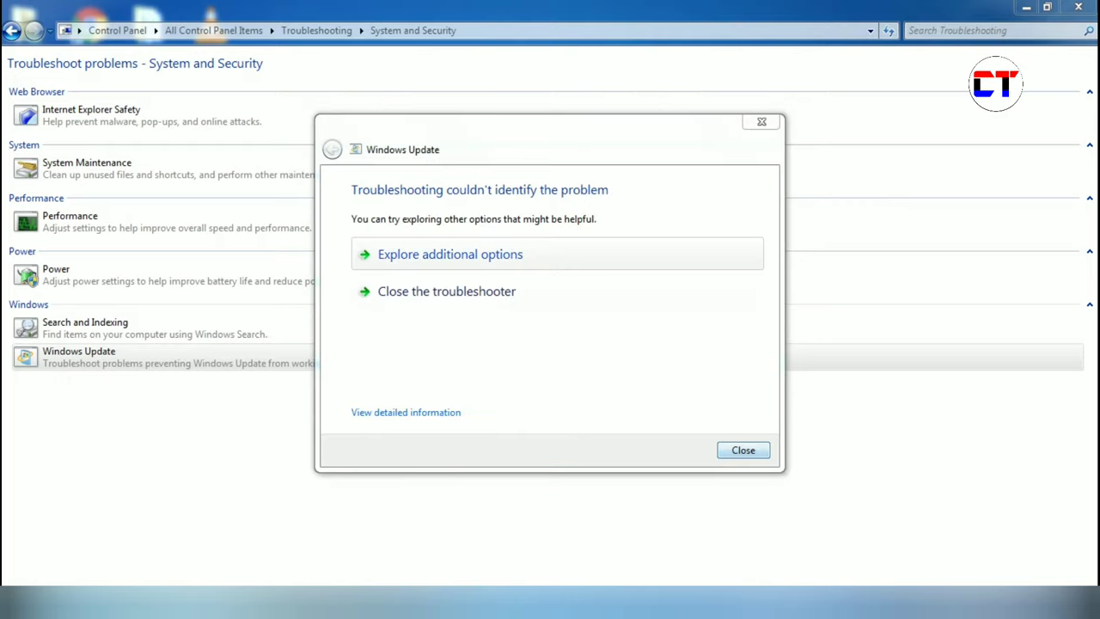
pyautogui.click(446, 291)
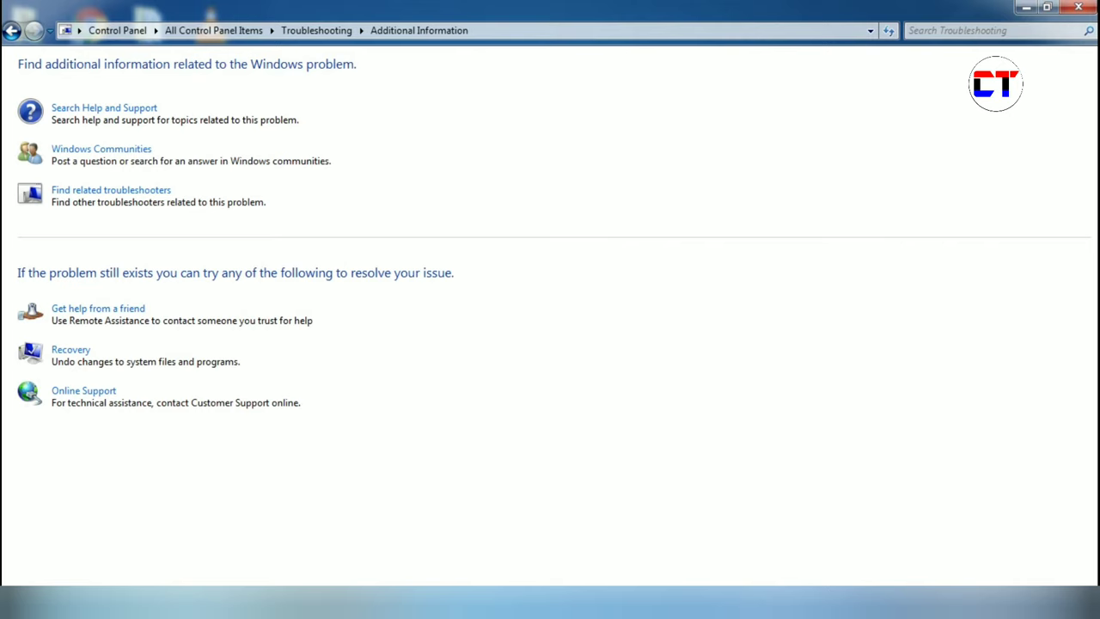
# Return to the list of all Control Panel items and open Services from Administrative Tools in a maximized window.
pyautogui.hotkey('alt', 'Left')
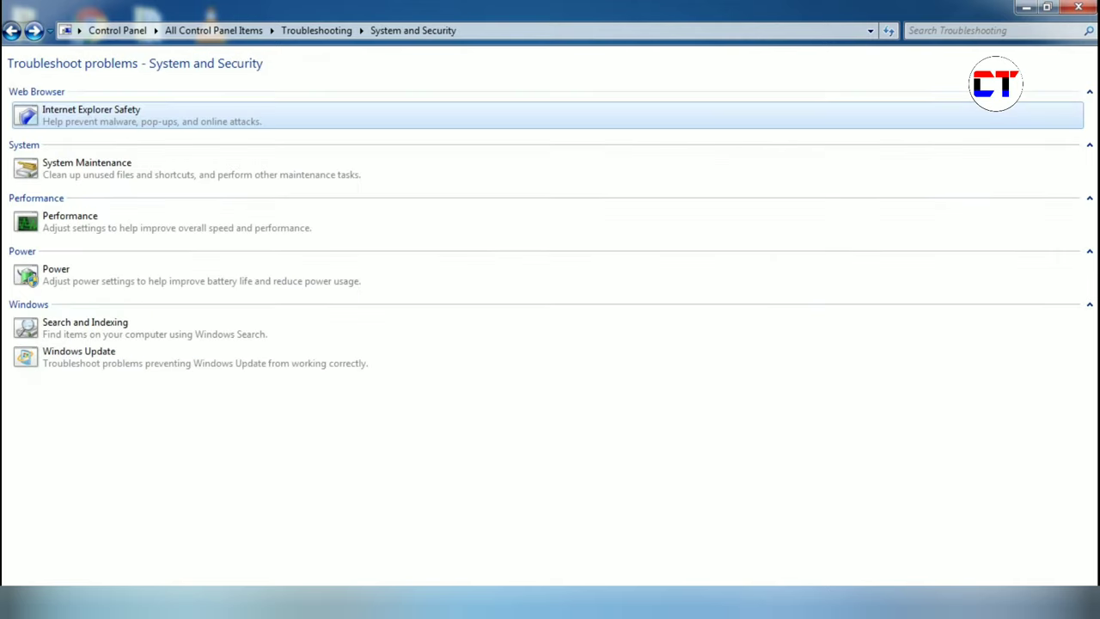
pyautogui.hotkey('alt', 'Left')
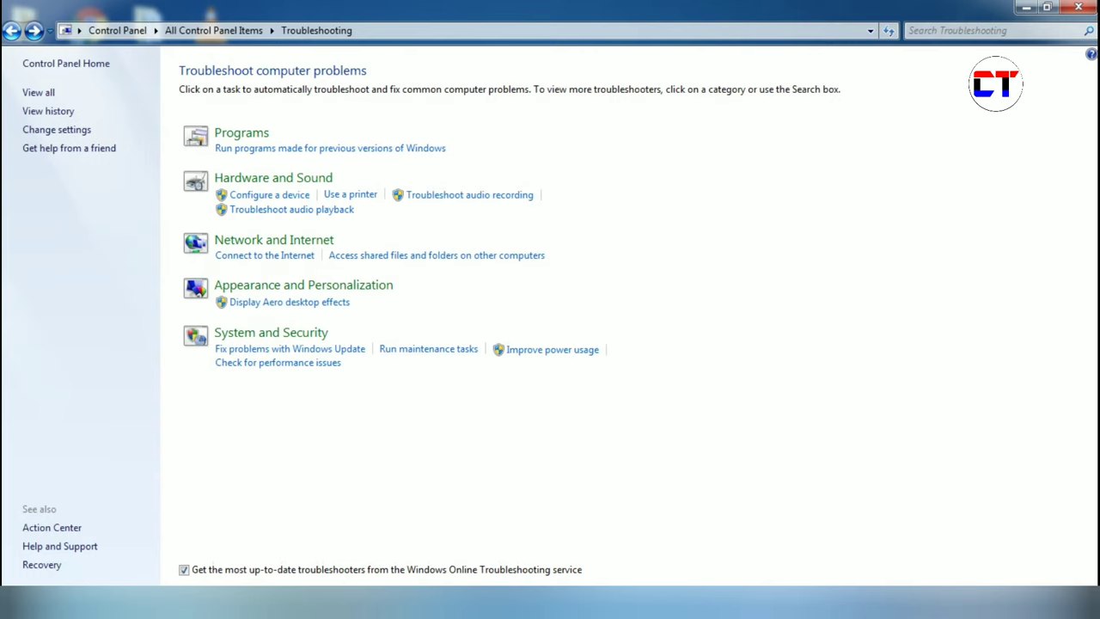
pyautogui.hotkey('alt', 'Left')
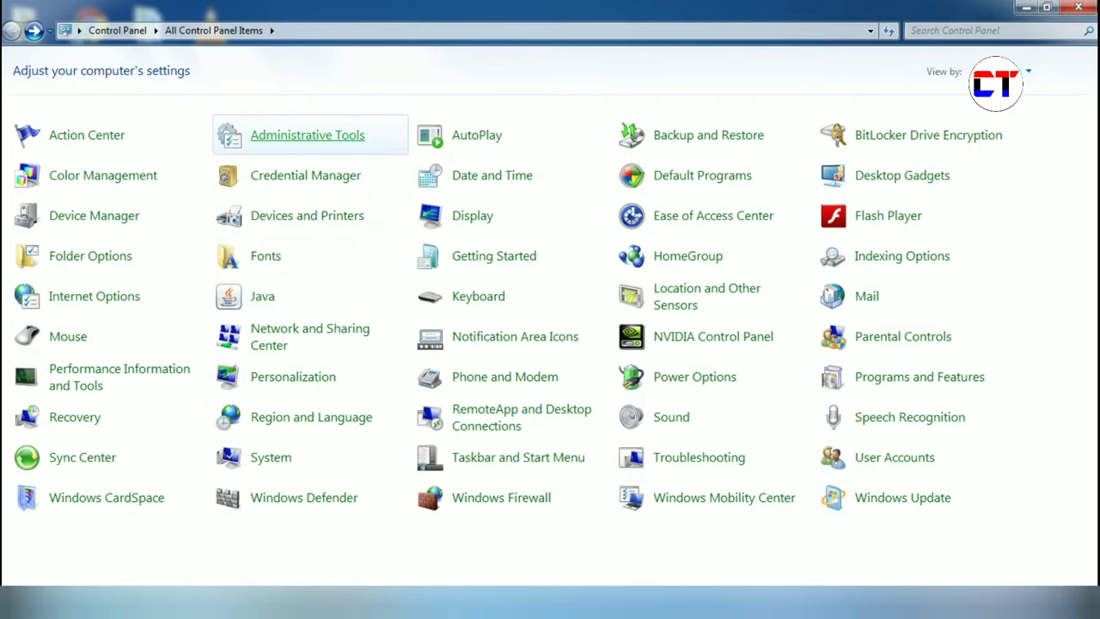
pyautogui.click(308, 135)
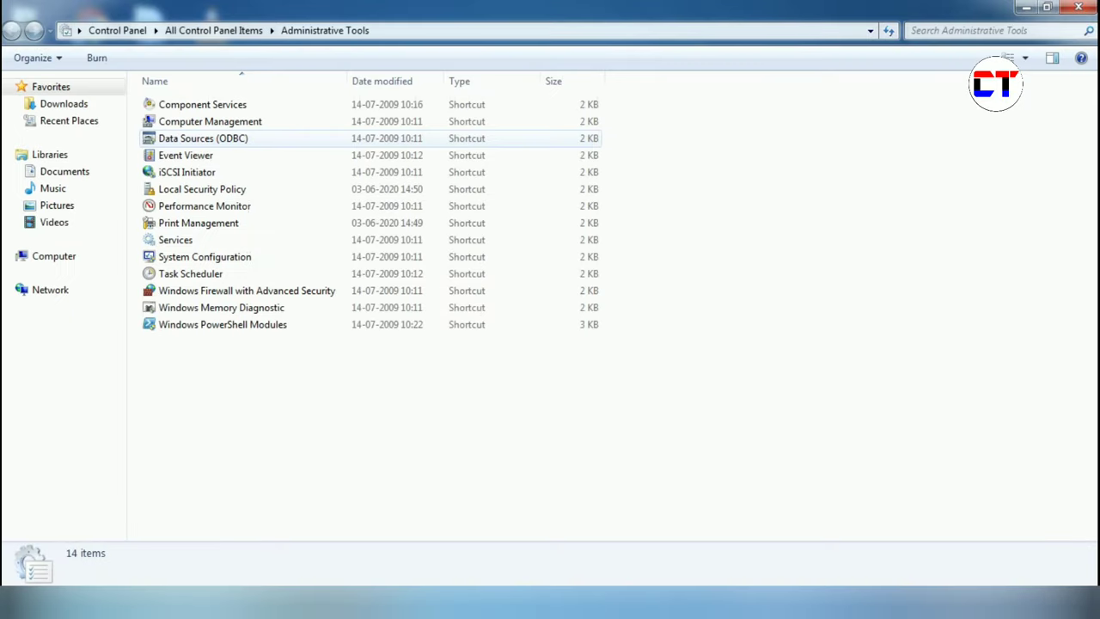
pyautogui.click(176, 240)
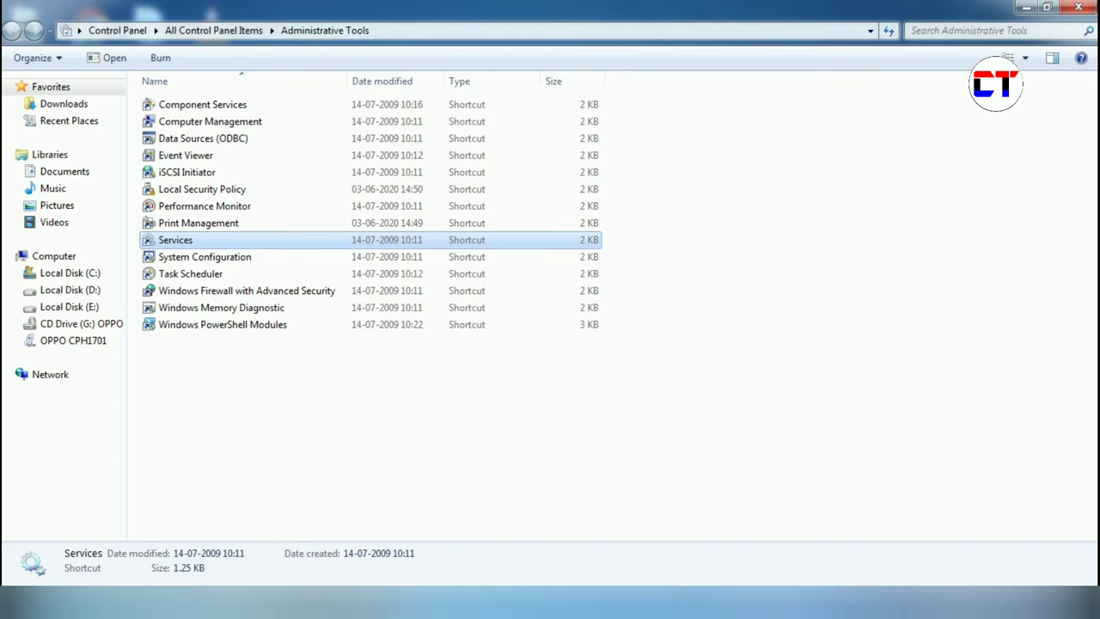
pyautogui.press('Return')
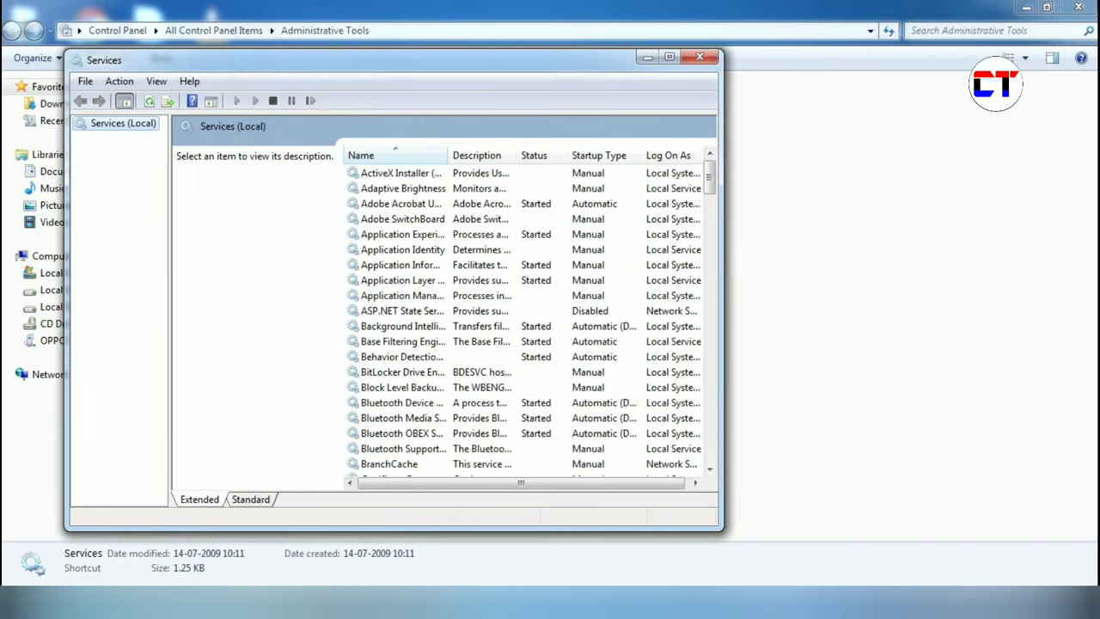
pyautogui.click(668, 57)
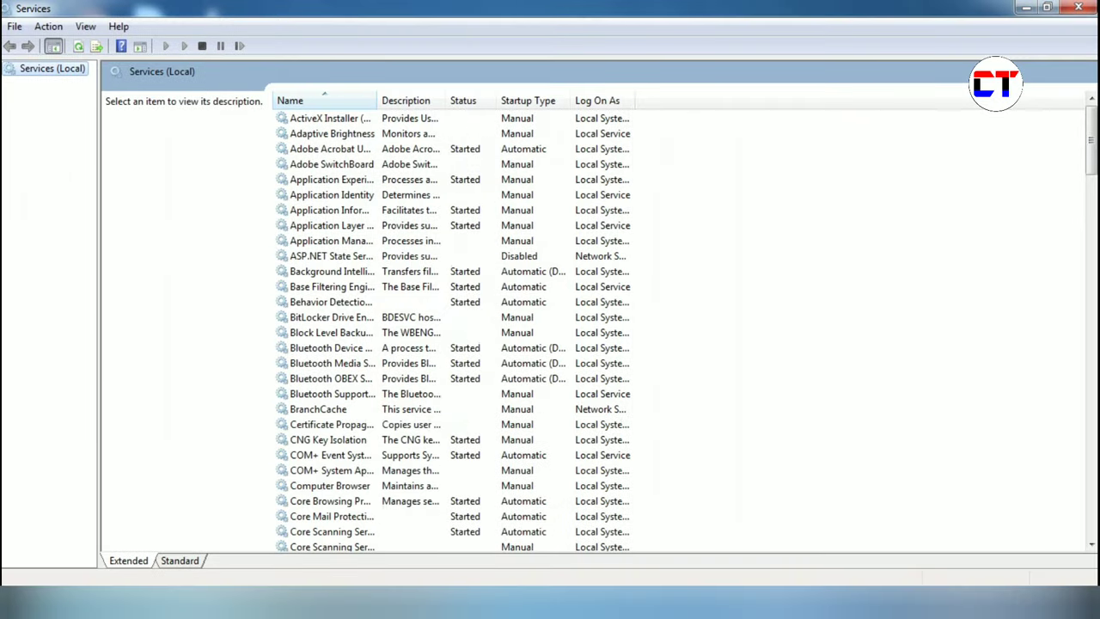
# Restart the Windows Update service and close the Services and Administrative Tools windows.
pyautogui.click(330, 393)
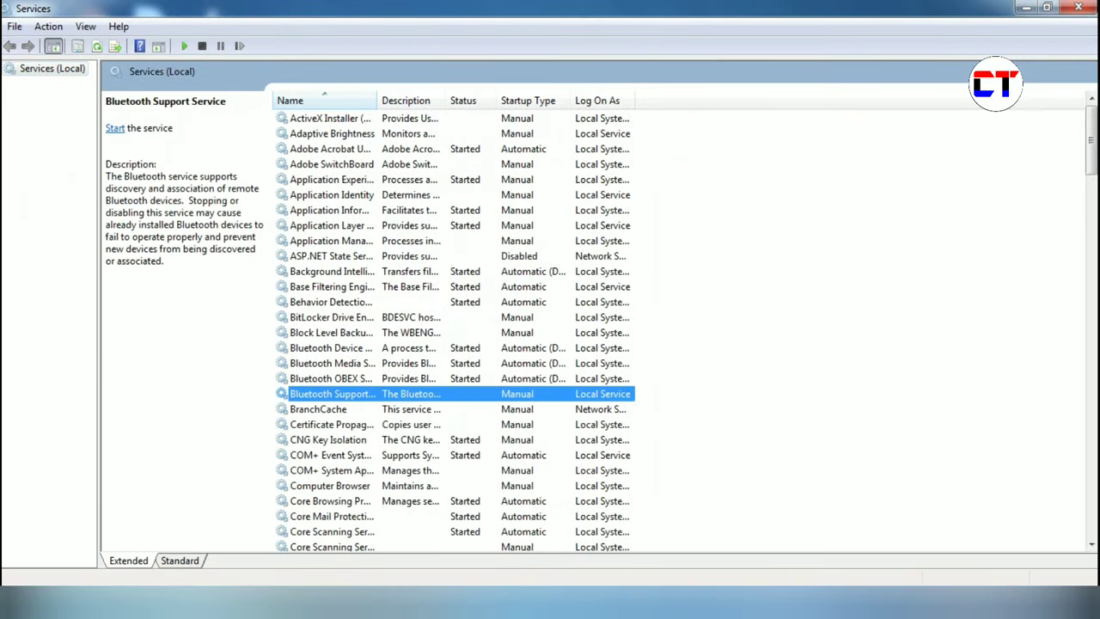
pyautogui.press('w')
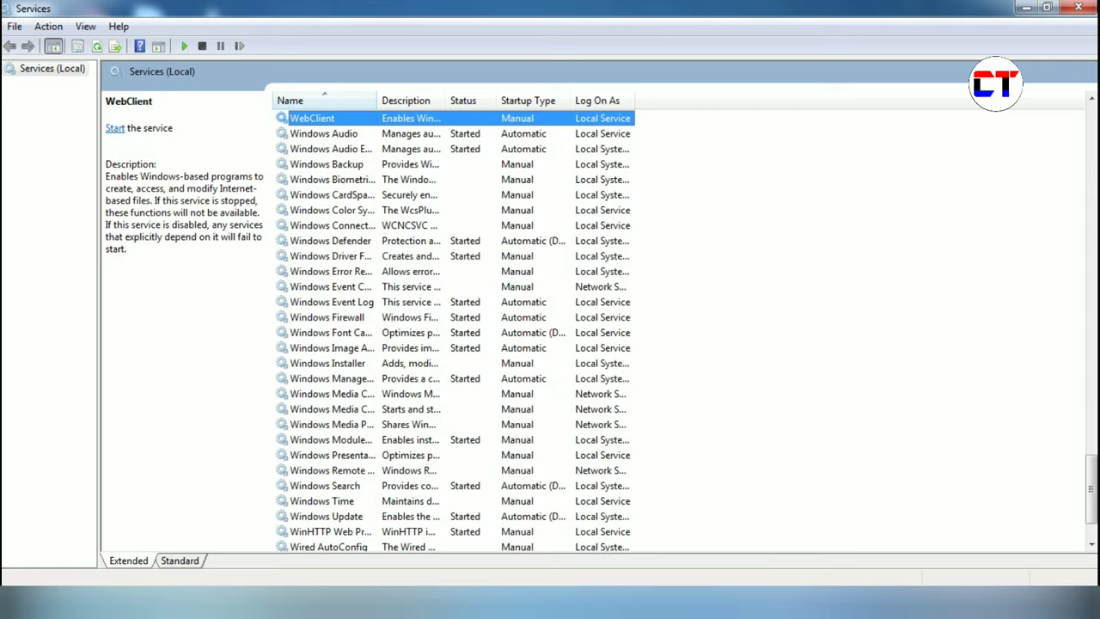
pyautogui.press('Down')
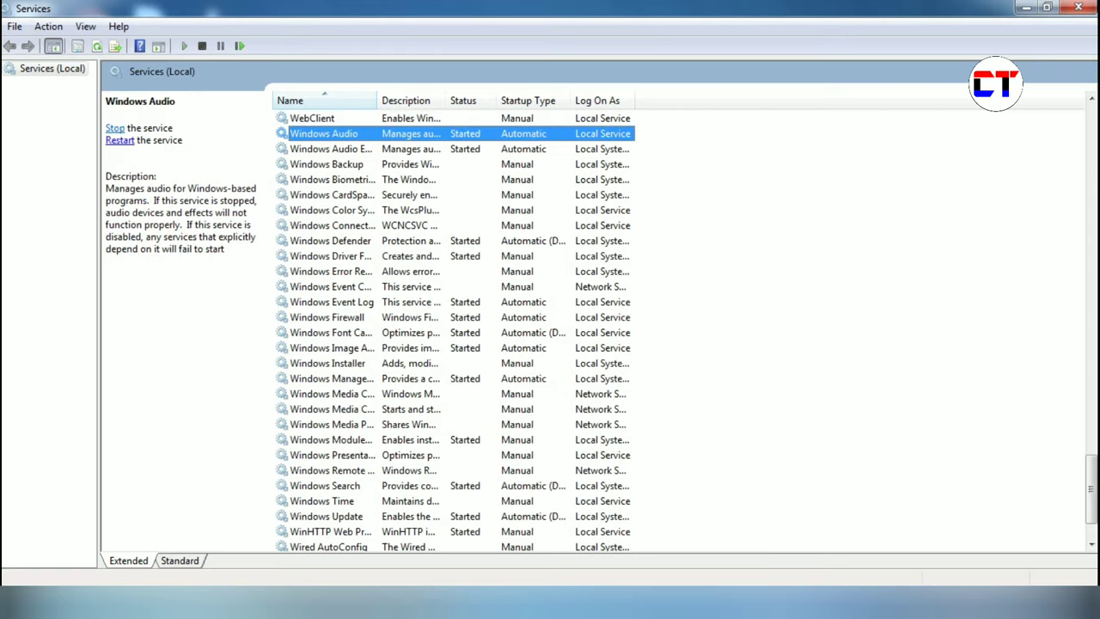
pyautogui.press('Down')
pyautogui.press('Down')
pyautogui.press('Down')
pyautogui.press('Down')
pyautogui.press('Down')
pyautogui.press('Down')
pyautogui.press('Down')
pyautogui.press('Down')
pyautogui.press('Down')
pyautogui.press('Down')
pyautogui.press('Down')
pyautogui.press('Down')
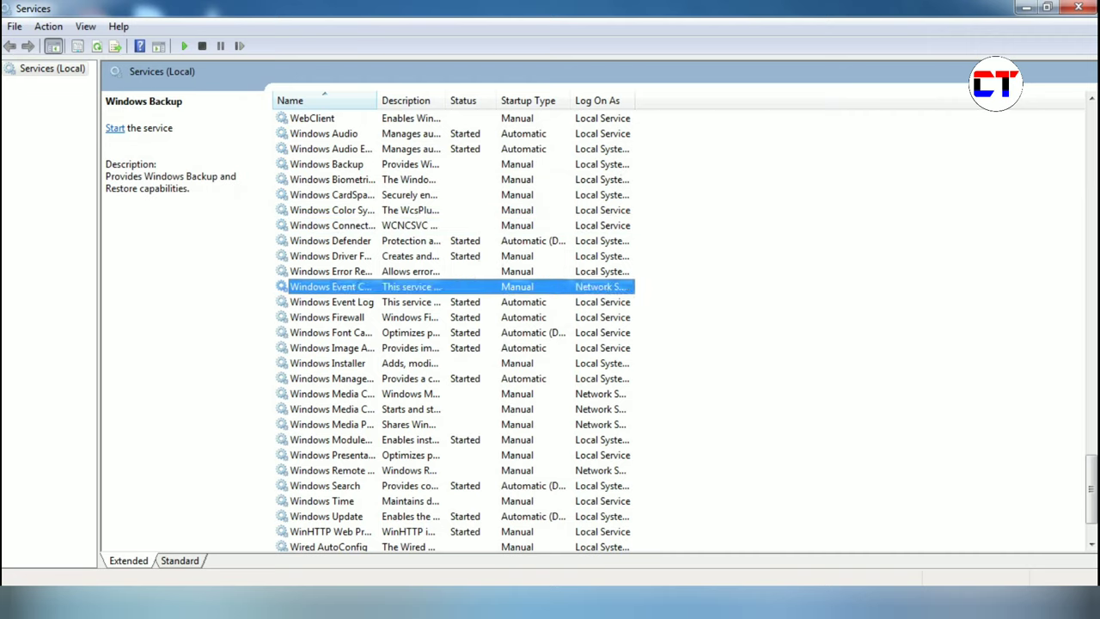
pyautogui.press('Down')
pyautogui.press('Down')
pyautogui.press('Down')
pyautogui.press('Down')
pyautogui.press('Down')
pyautogui.press('Down')
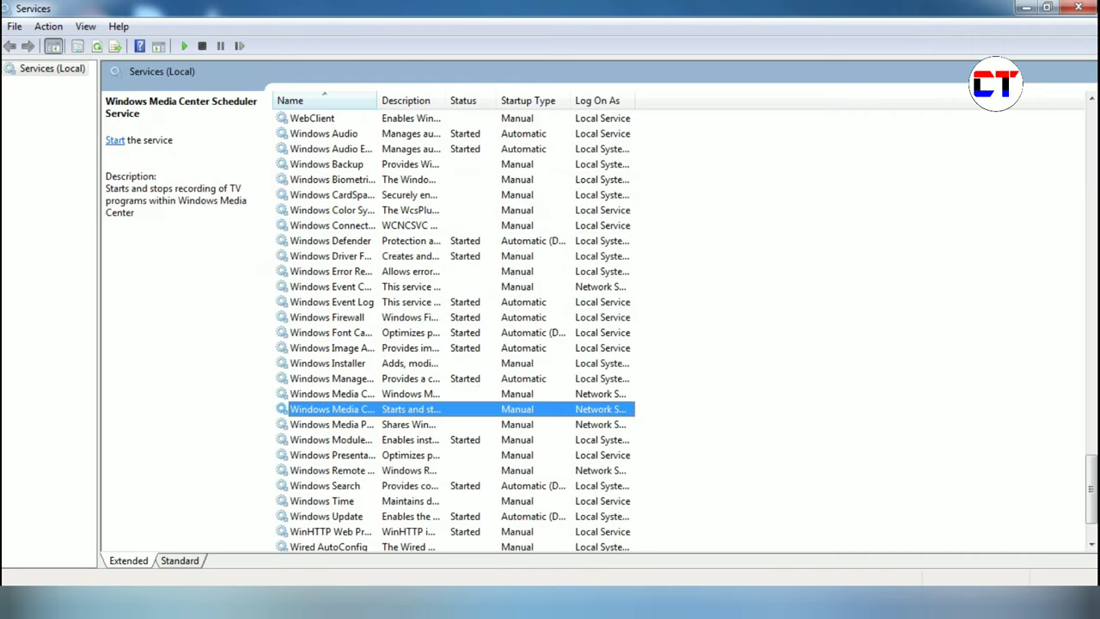
pyautogui.press('Down')
pyautogui.press('Down')
pyautogui.press('Down')
pyautogui.press('Down')
pyautogui.press('Down')
pyautogui.press('Down')
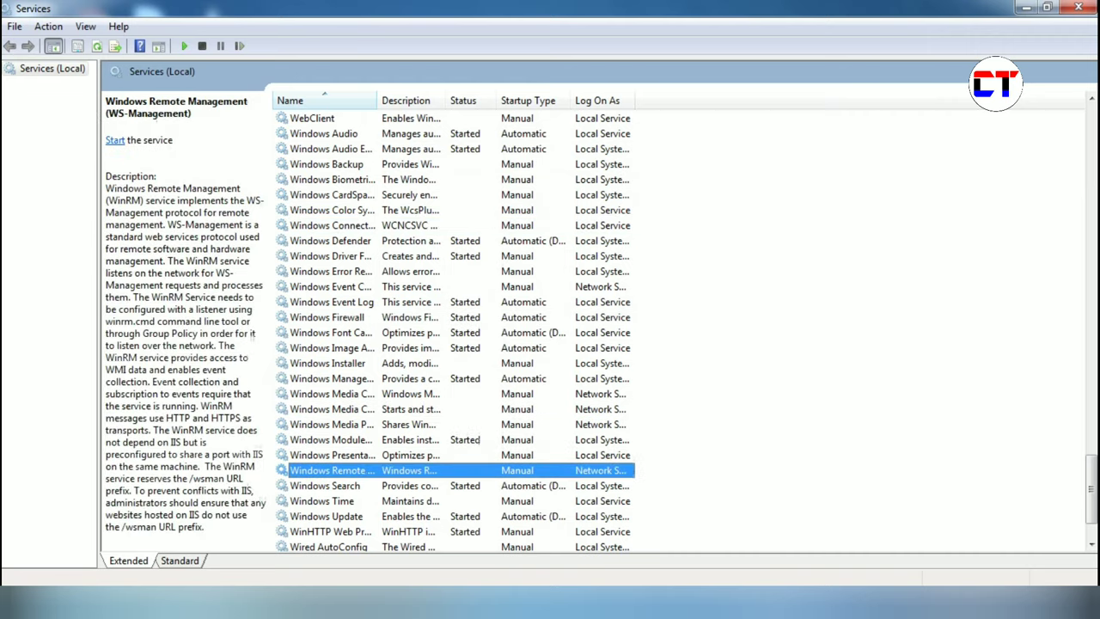
pyautogui.press('Down')
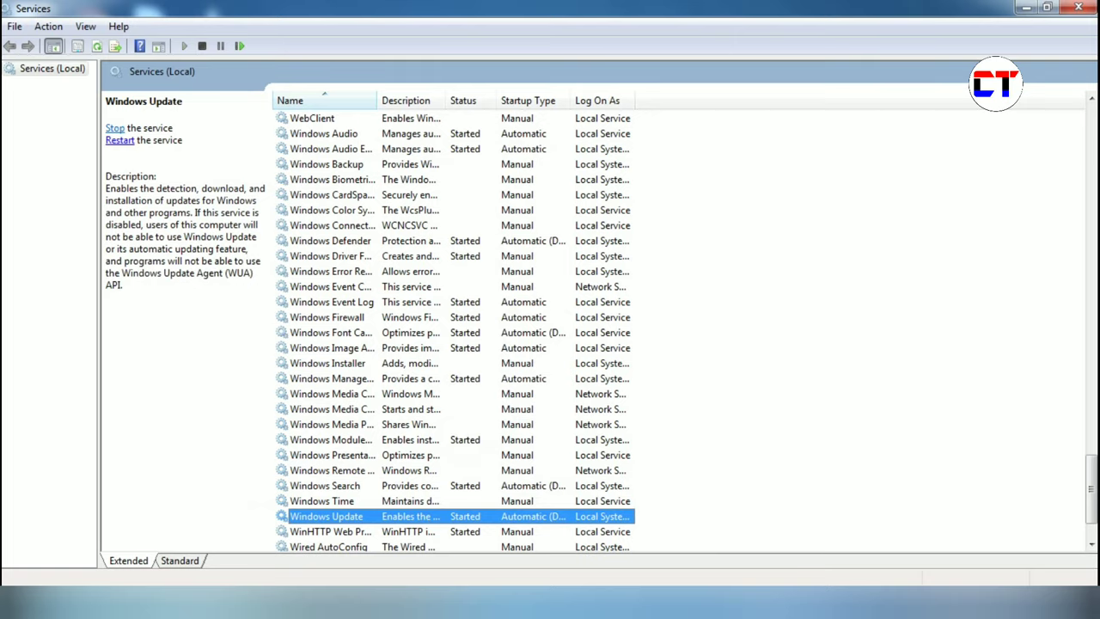
pyautogui.press('Tab')
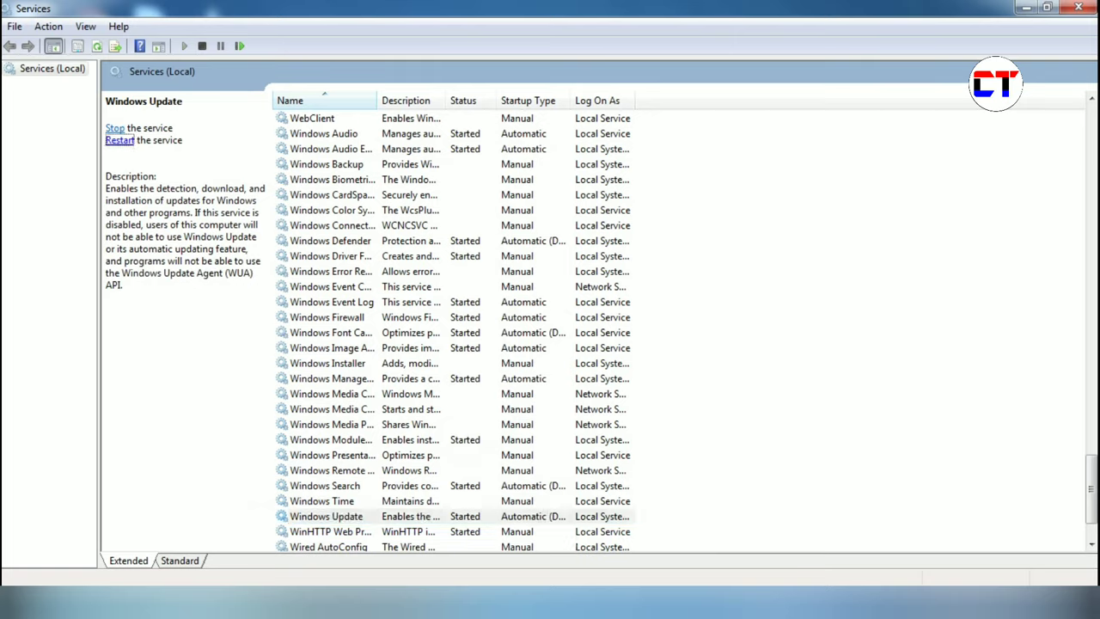
pyautogui.press('Return')
pyautogui.click(1078, 7)
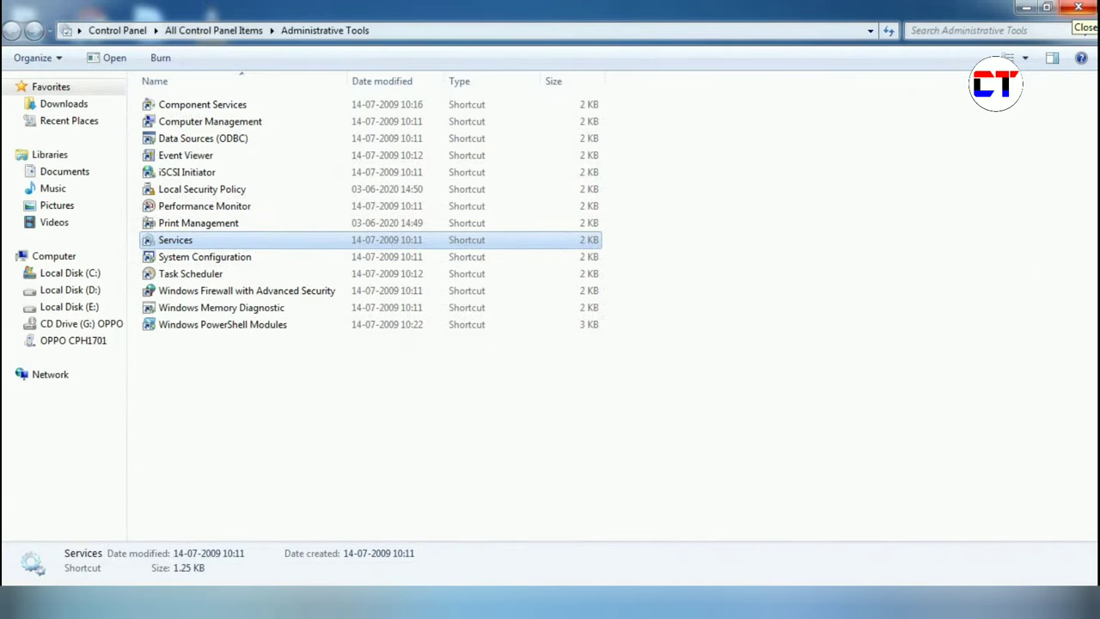
pyautogui.click(1079, 7)
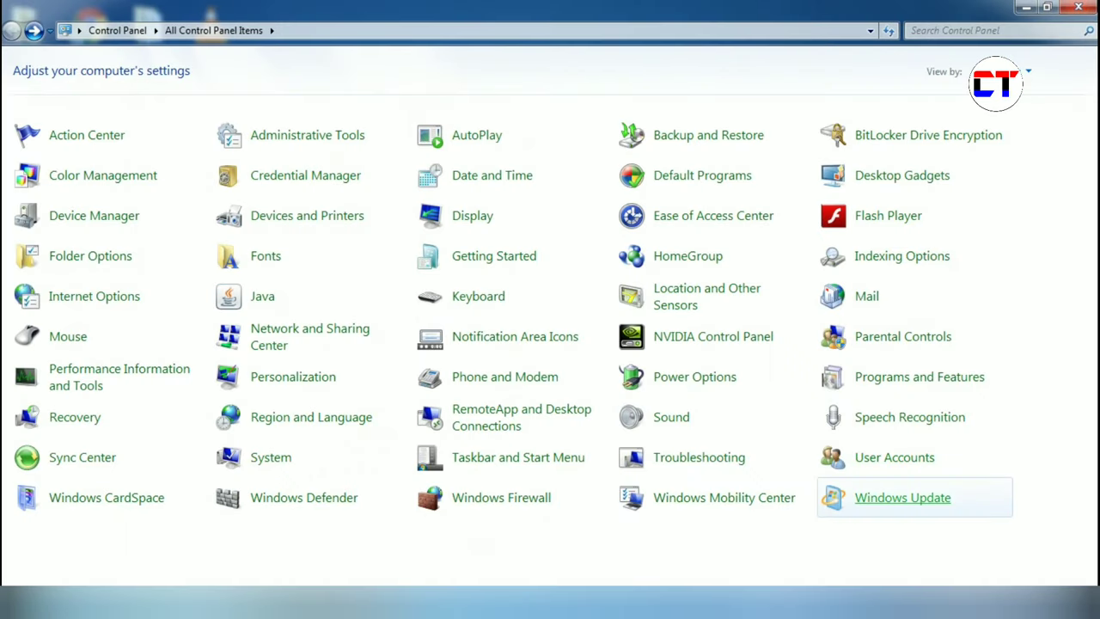
# In the Windows Update settings, set important updates to "Install updates automatically (recommended)".
pyautogui.click(903, 498)
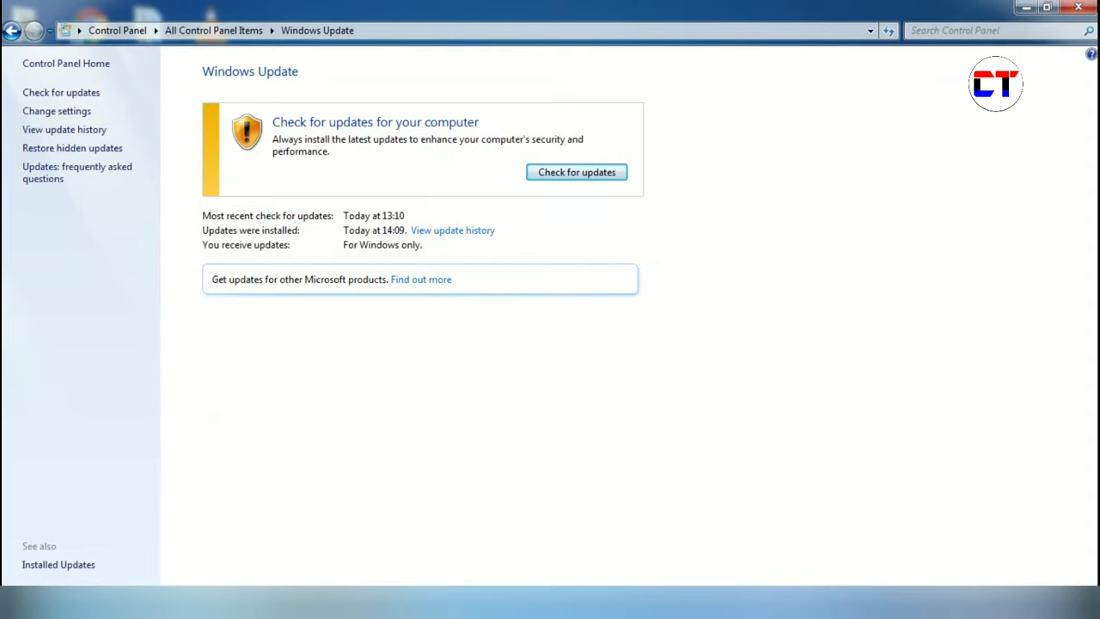
pyautogui.click(56, 111)
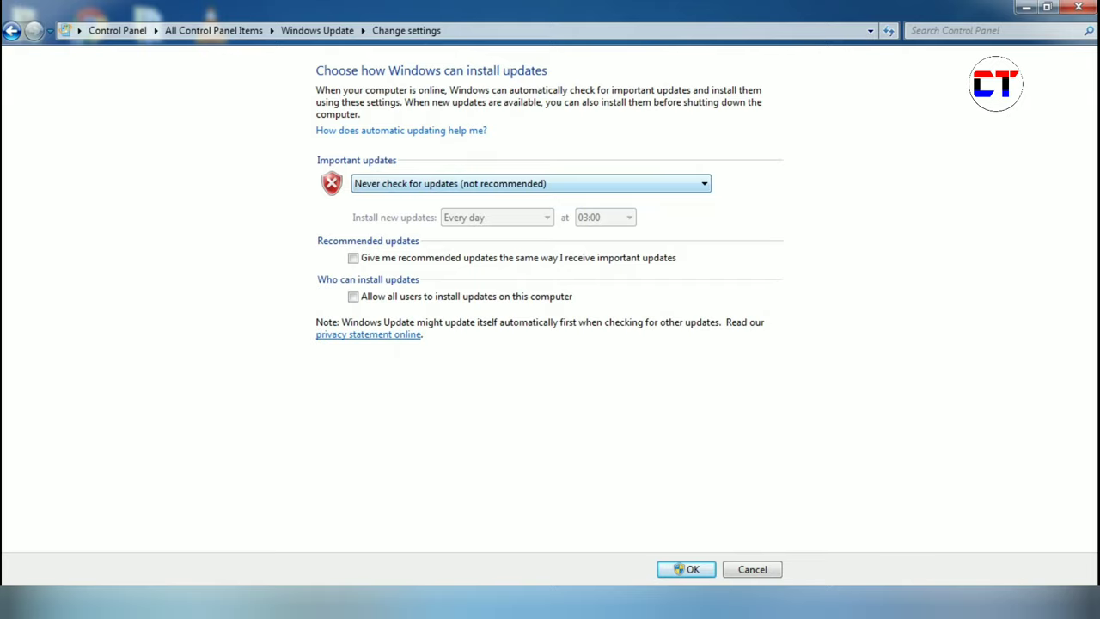
pyautogui.hotkey('alt', 'Down')
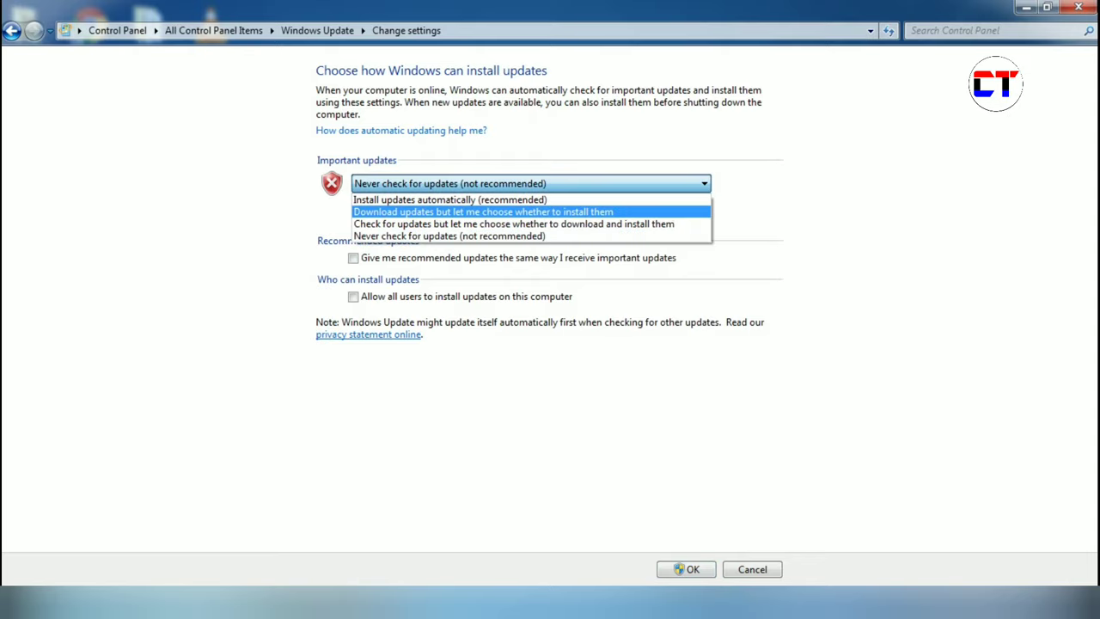
pyautogui.press('Up')
pyautogui.press('Return')
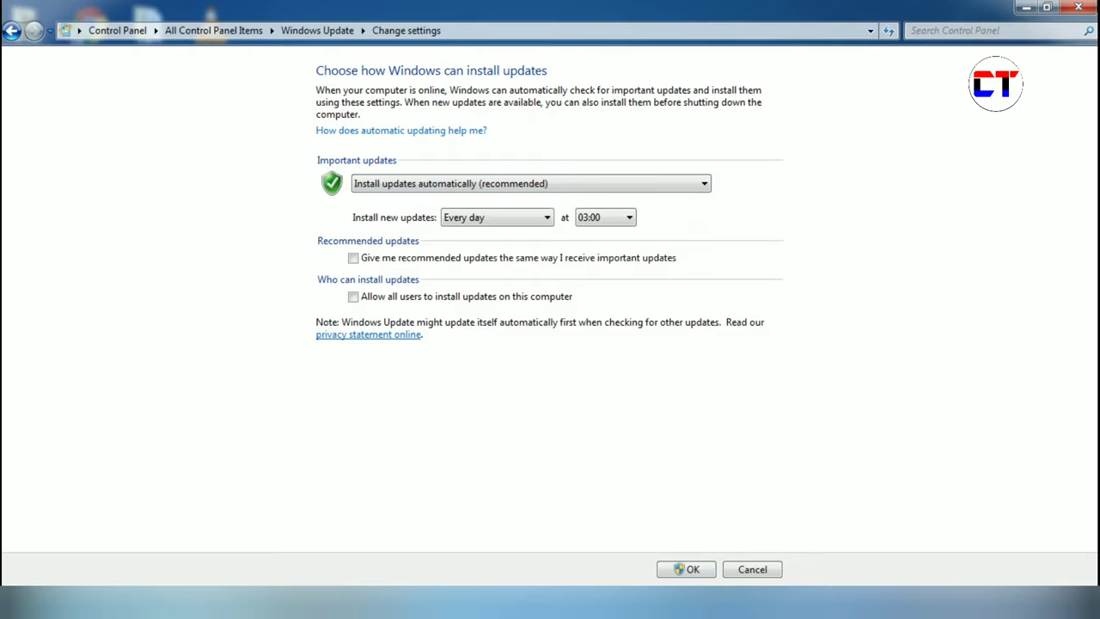
# Schedule the installation of new updates for 04:00 and save the update settings.
pyautogui.press('Tab')
pyautogui.press('Tab')
pyautogui.hotkey('alt', 'Down')
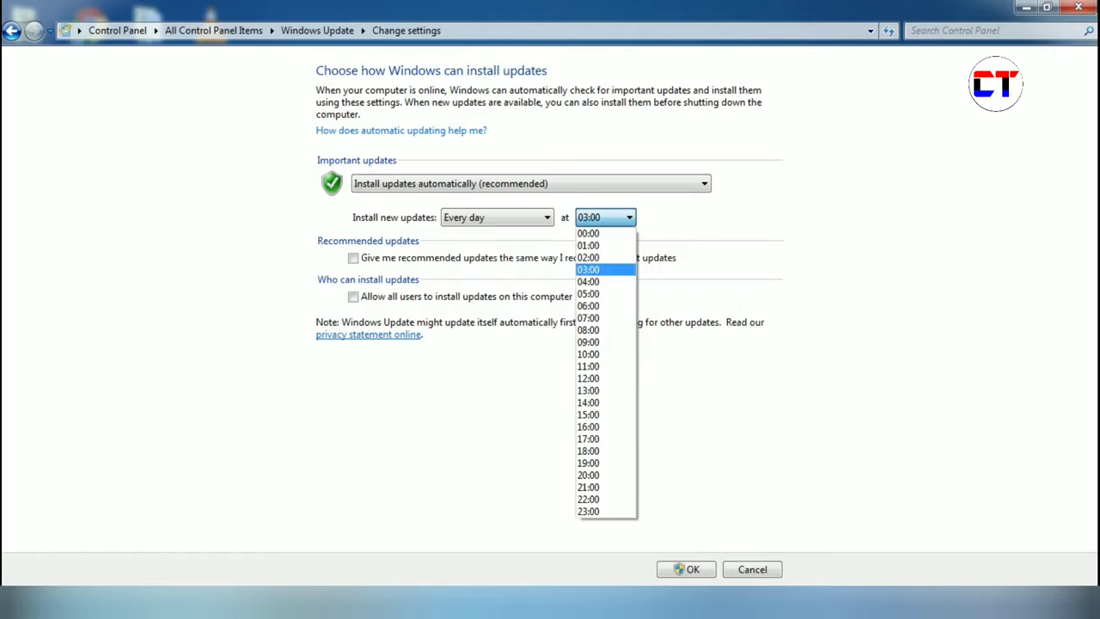
pyautogui.press('Down')
pyautogui.press('Return')
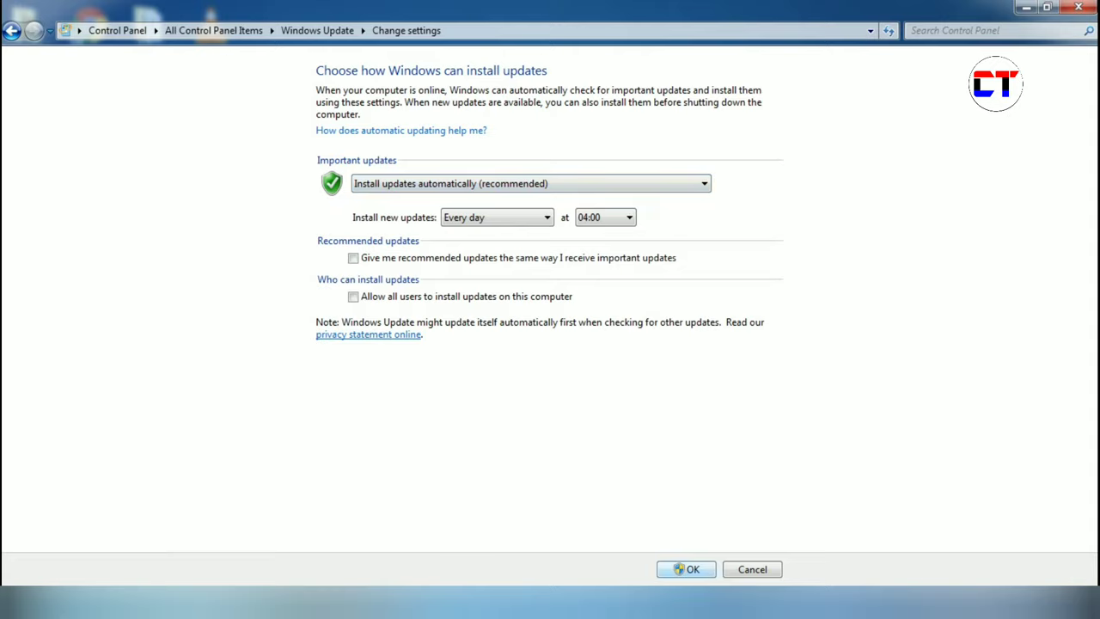
pyautogui.press('Return')
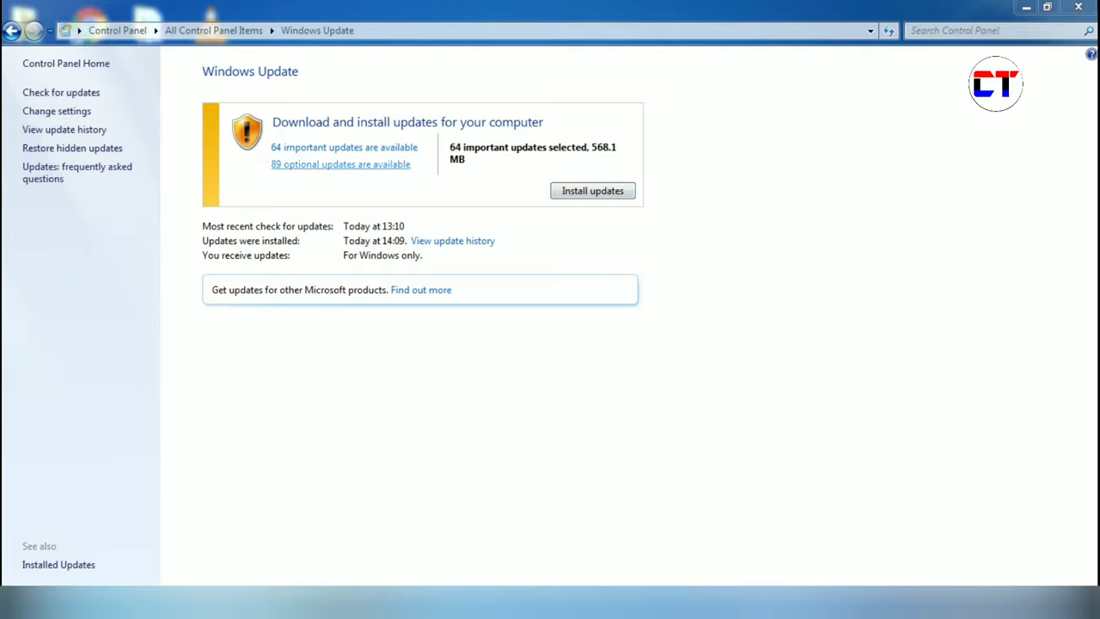
# Open the list of available important updates and deselect all of them.
pyautogui.click(344, 147)
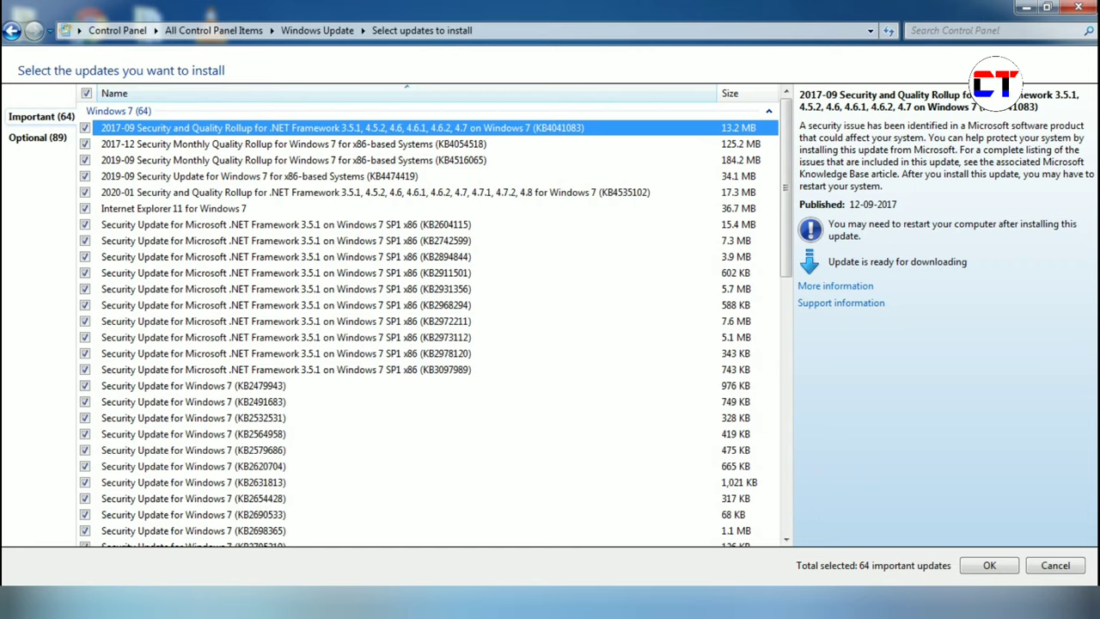
pyautogui.press('space')
pyautogui.press('space')
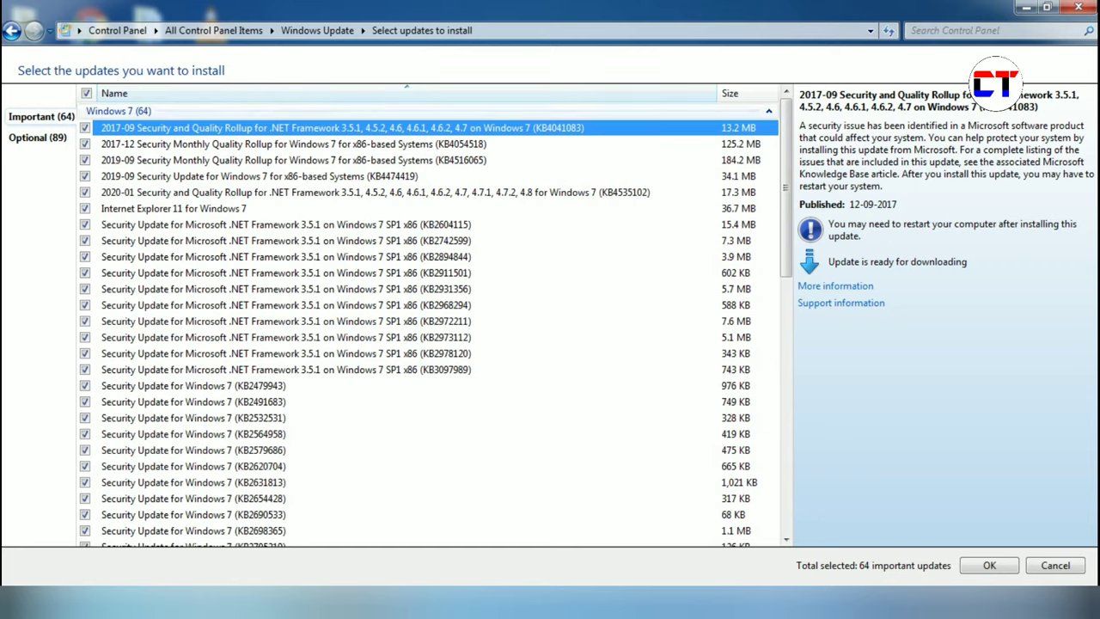
pyautogui.click(86, 93)
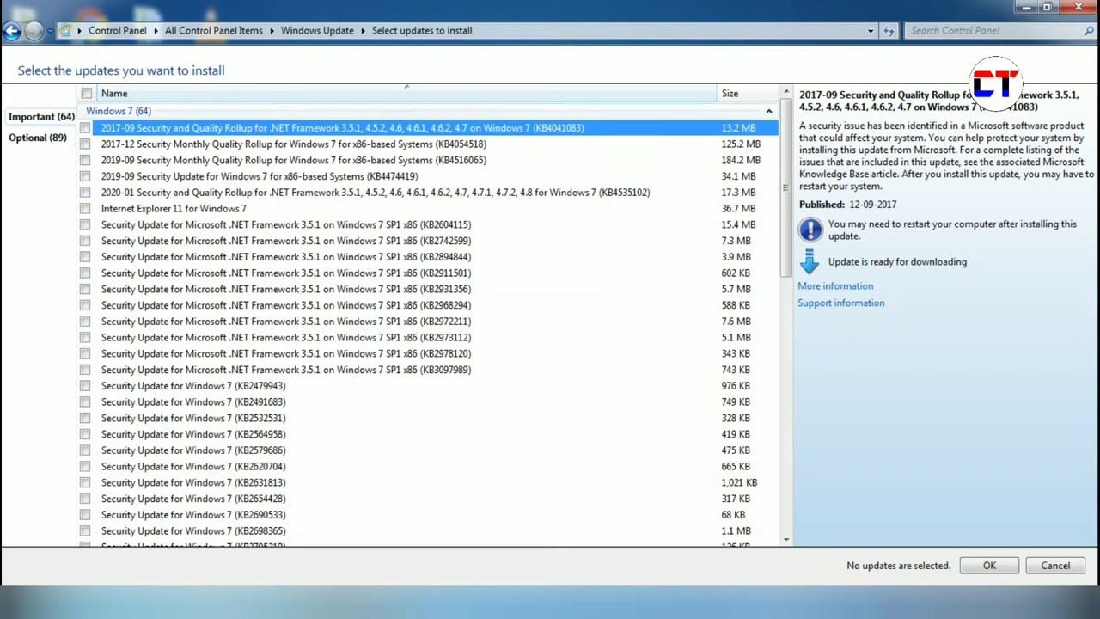
# Select only the Security Update for Microsoft .NET Framework 3.5.1 on Windows 7 SP1 x86 (KB2968294) and confirm the selection.
pyautogui.click(85, 321)
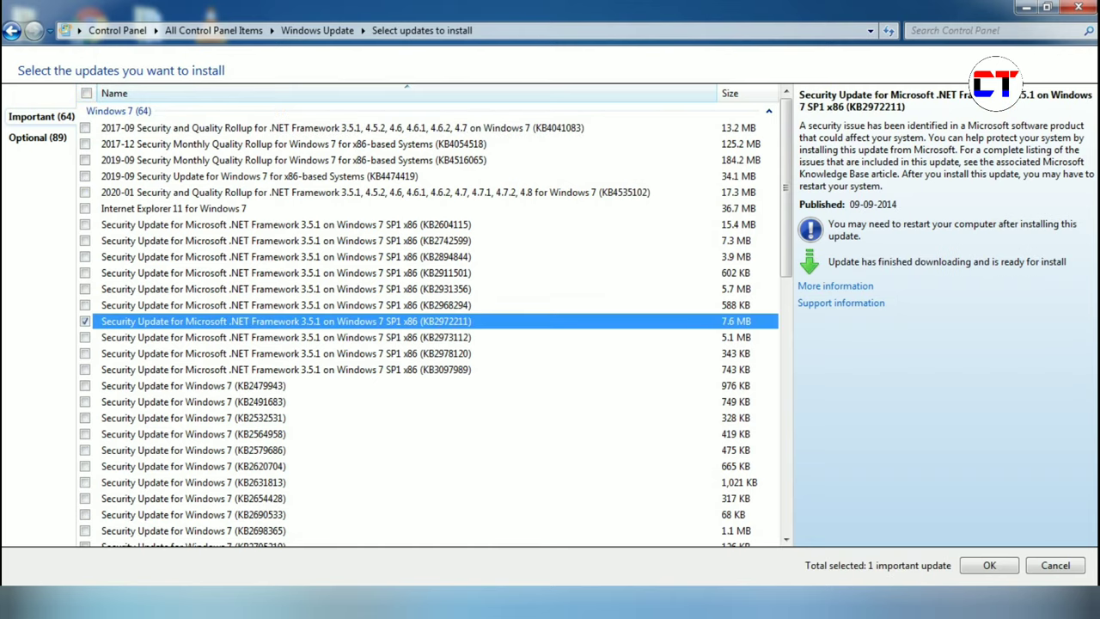
pyautogui.click(85, 305)
pyautogui.click(85, 321)
pyautogui.press('Tab')
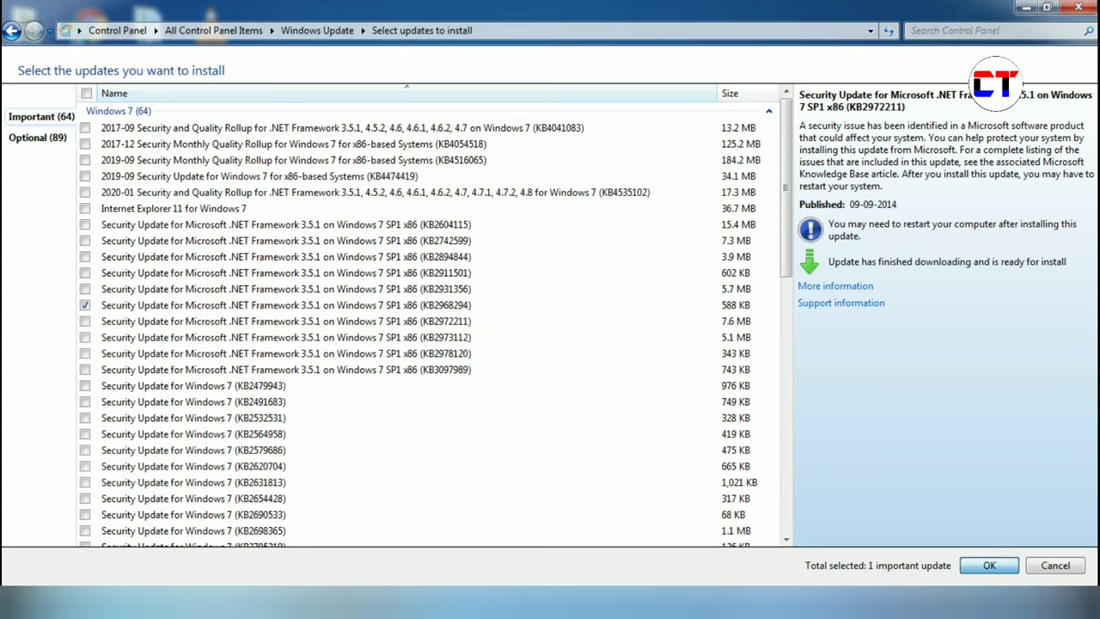
pyautogui.press('Return')
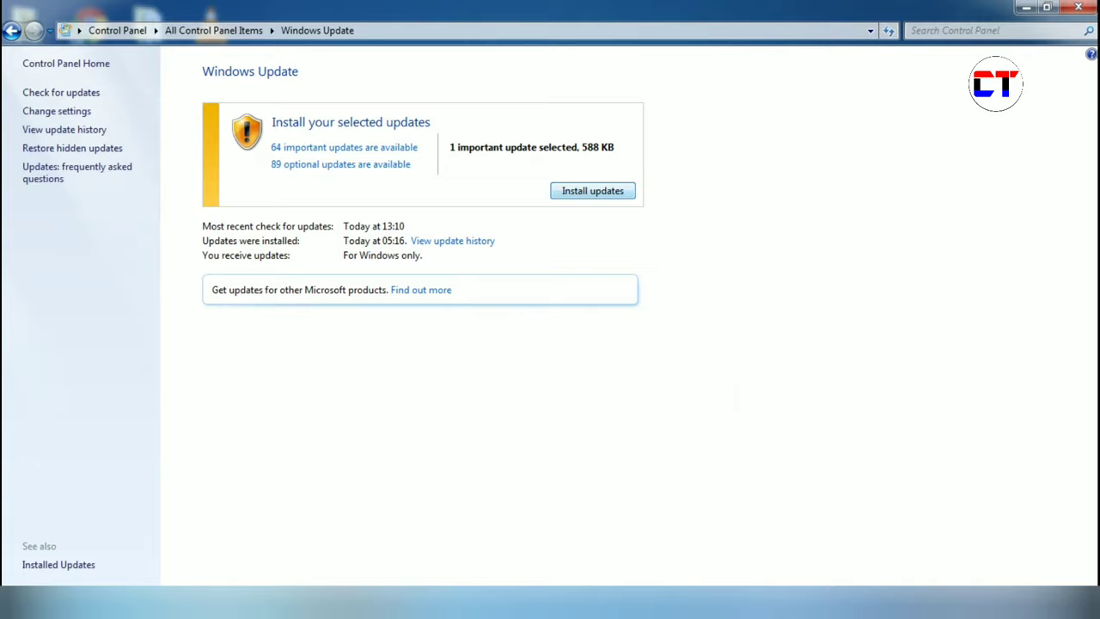
# Install the selected important update and minimize the Windows Update window once the installation has finished.
pyautogui.press('Return')
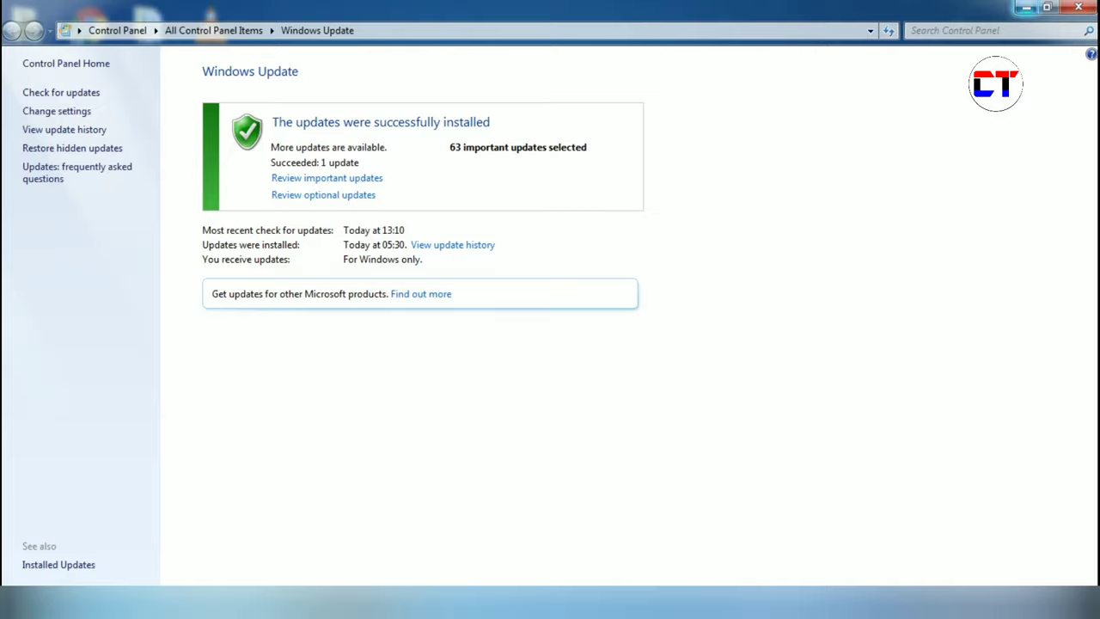
pyautogui.click(1026, 7)
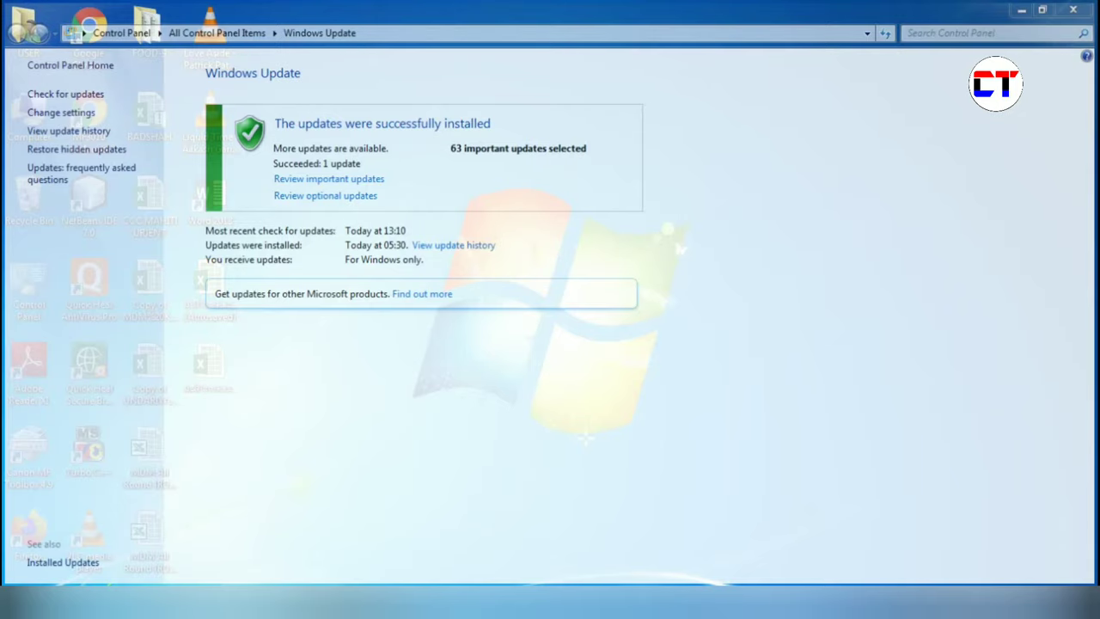